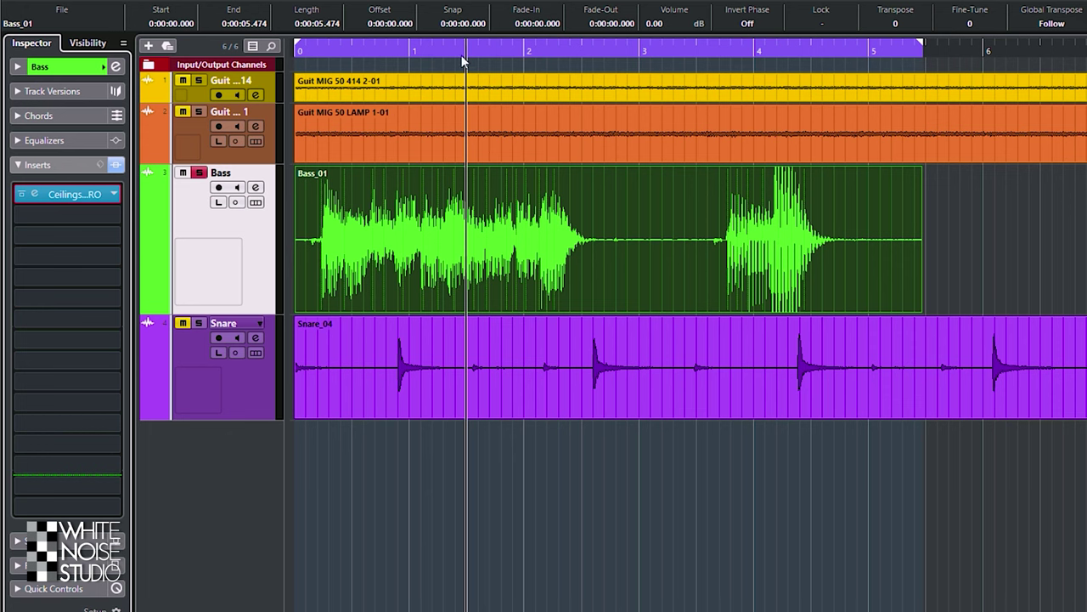
Auto-generate a ceiling from the bass signal in the Bass track's Ceilings Of Sound PRO insert.
click(34, 194)
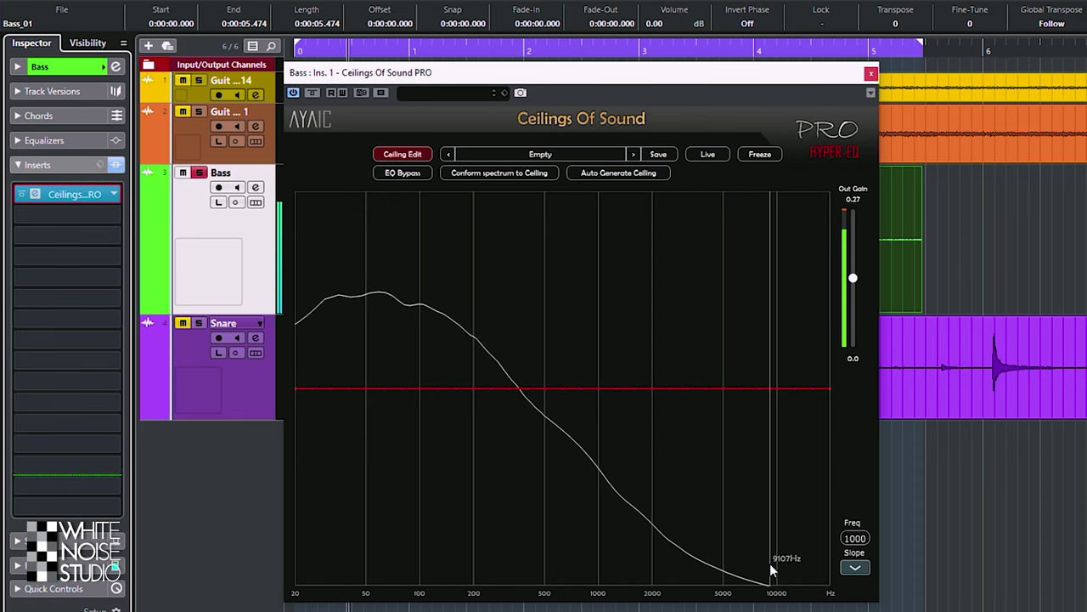
click(646, 173)
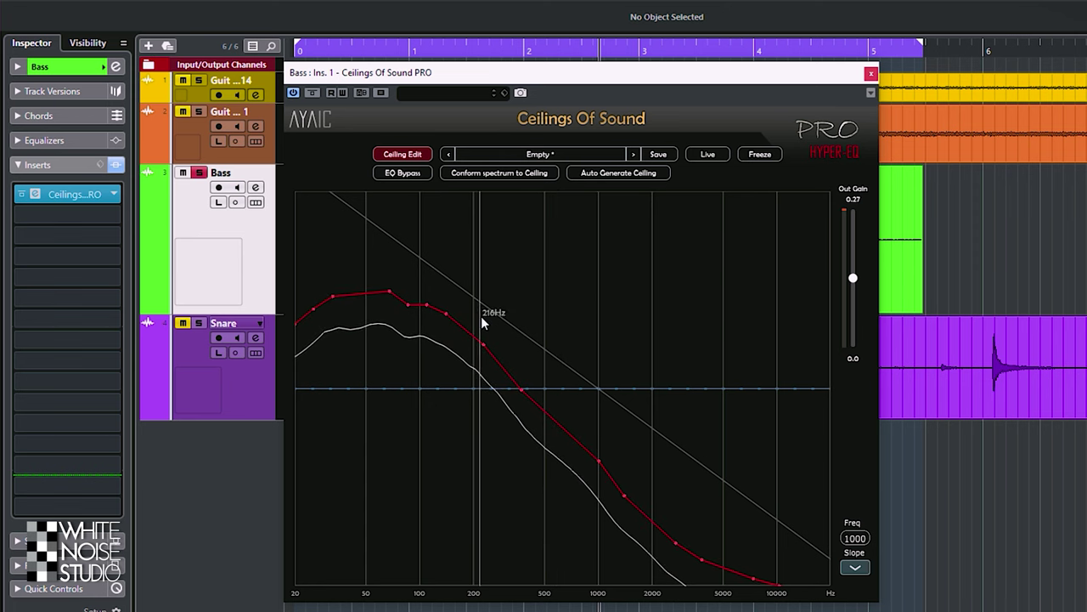
Raise the bass ceiling curve towards the slope guide line and set the guide's slope to -15 dB/Oct.
drag(495, 360, 512, 299)
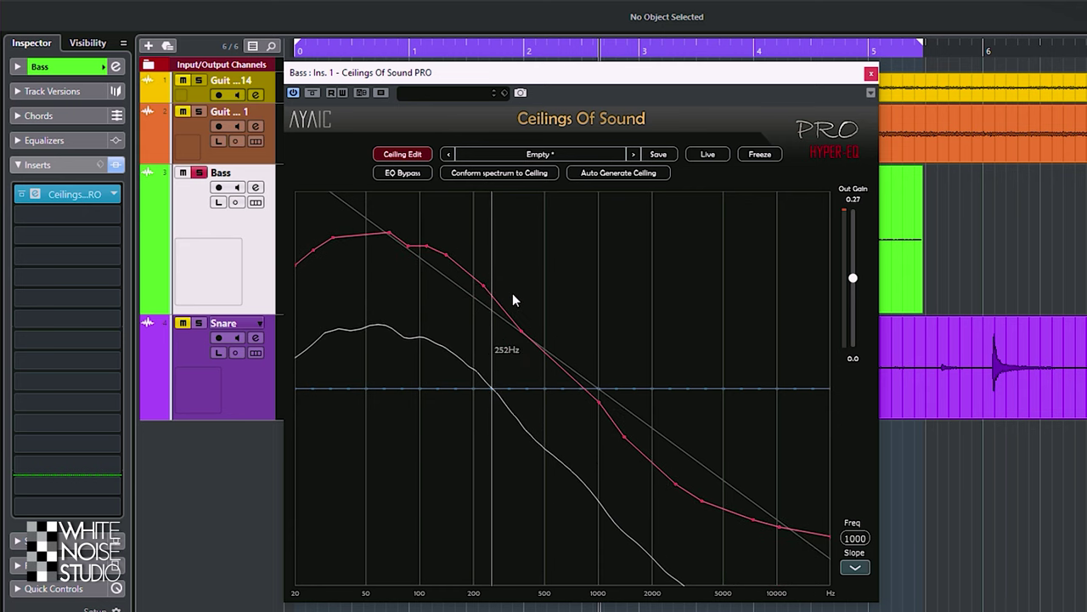
click(856, 567)
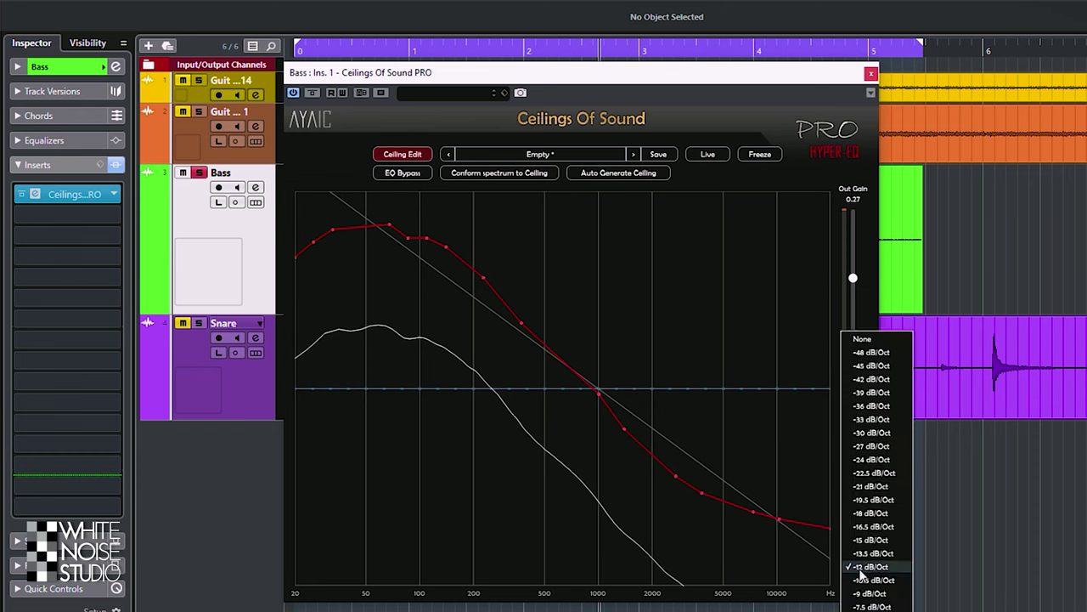
click(870, 541)
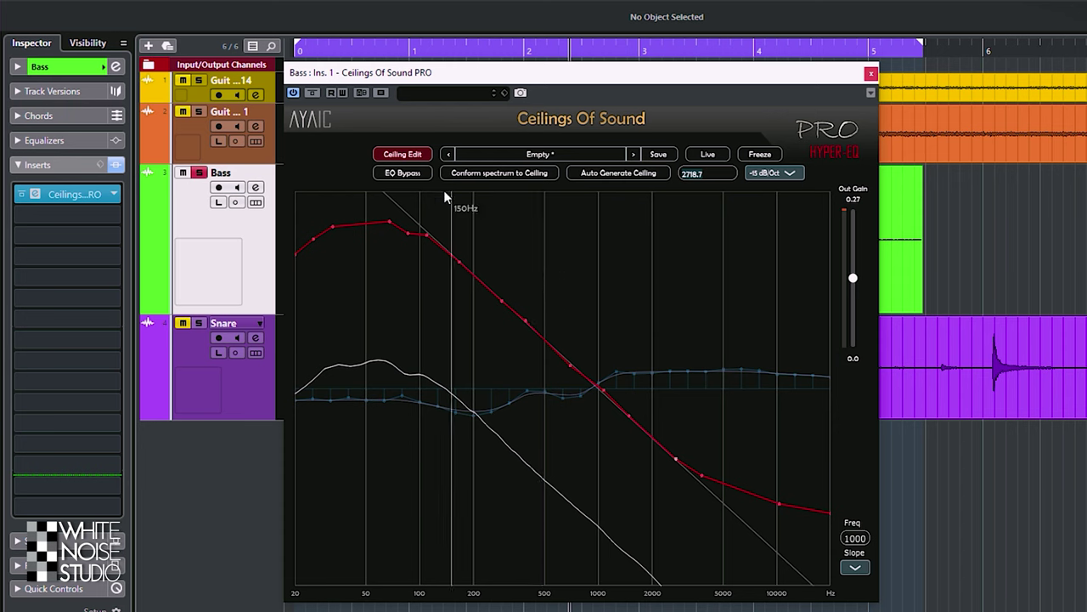
Switch to EQ editing and redraw the bass EQ bands between about 80 Hz and 400 Hz.
click(413, 156)
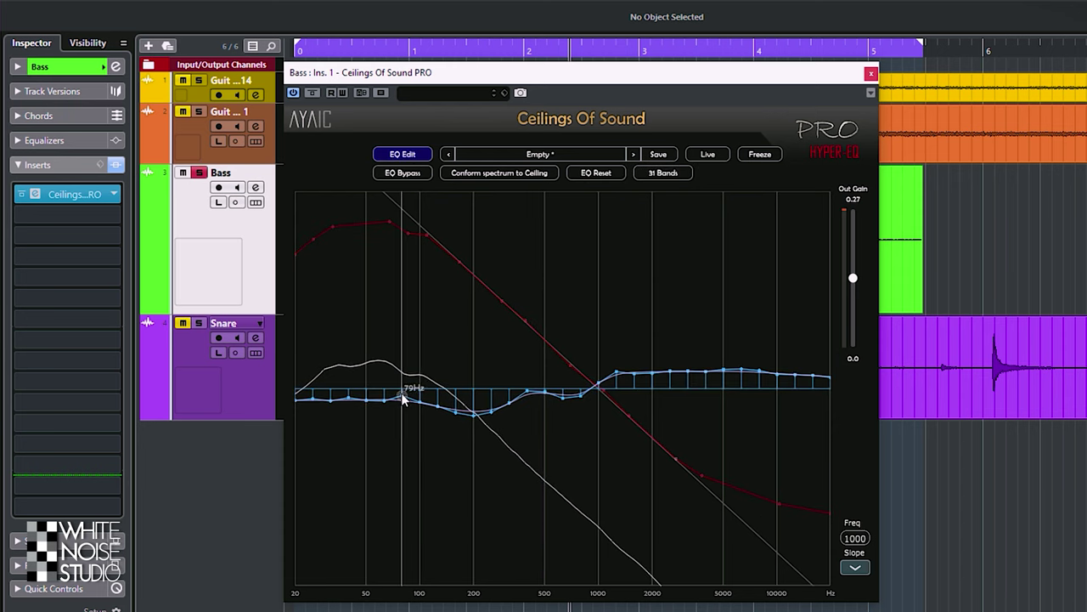
drag(405, 399, 403, 313)
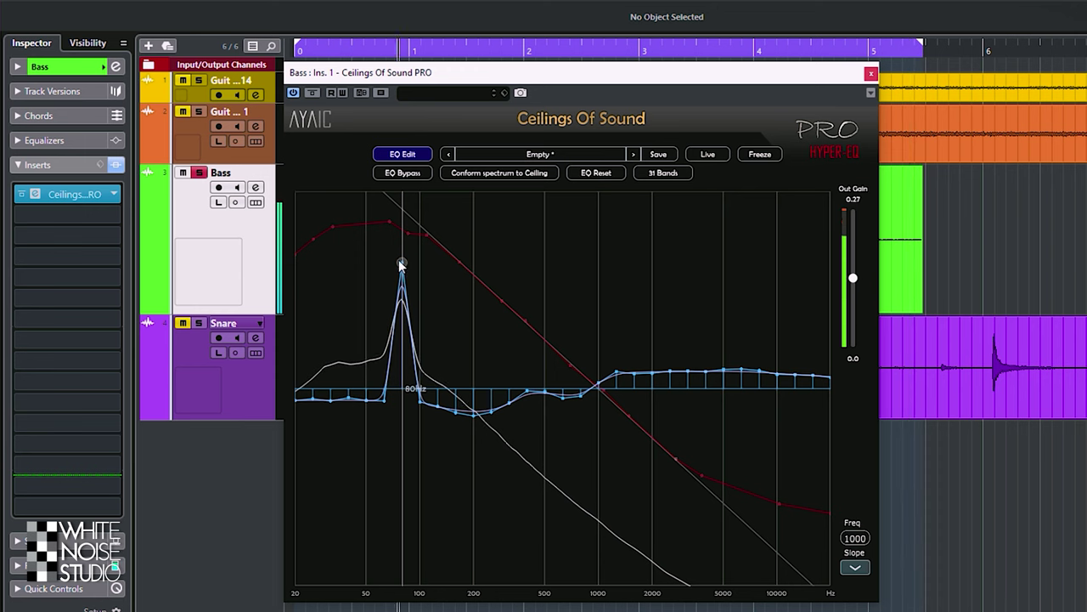
drag(403, 237, 400, 306)
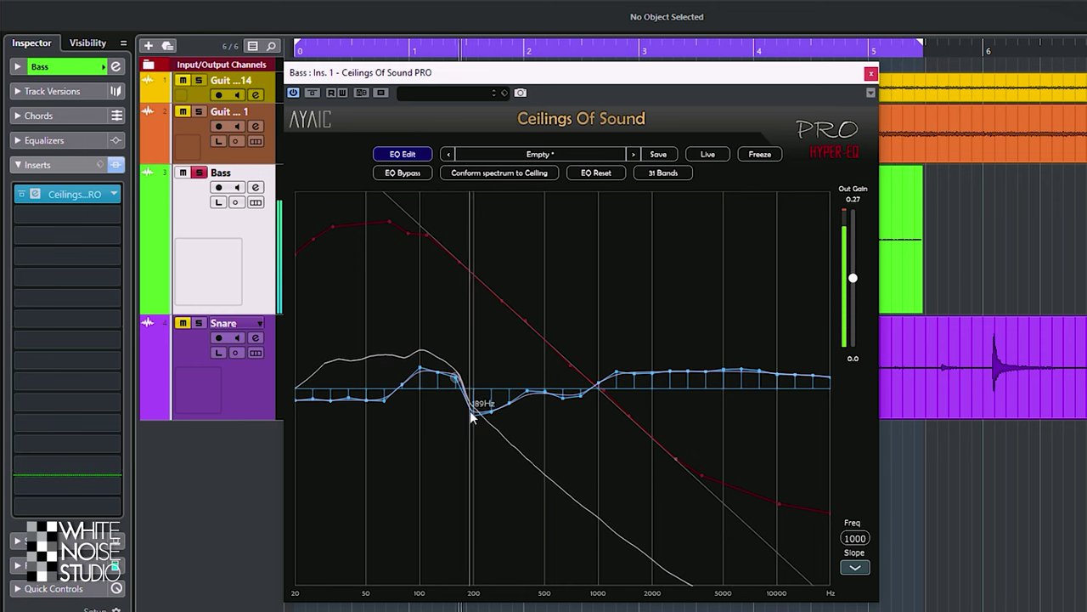
mouse_move(477, 389)
mouse_down()
mouse_move(494, 414)
mouse_move(499, 385)
mouse_move(523, 396)
mouse_up()
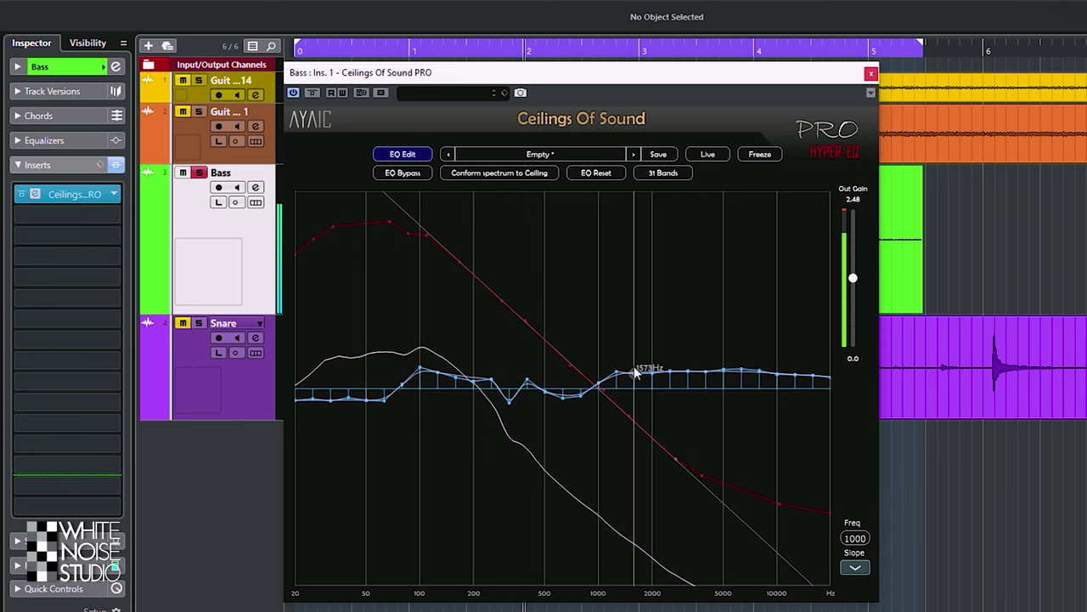
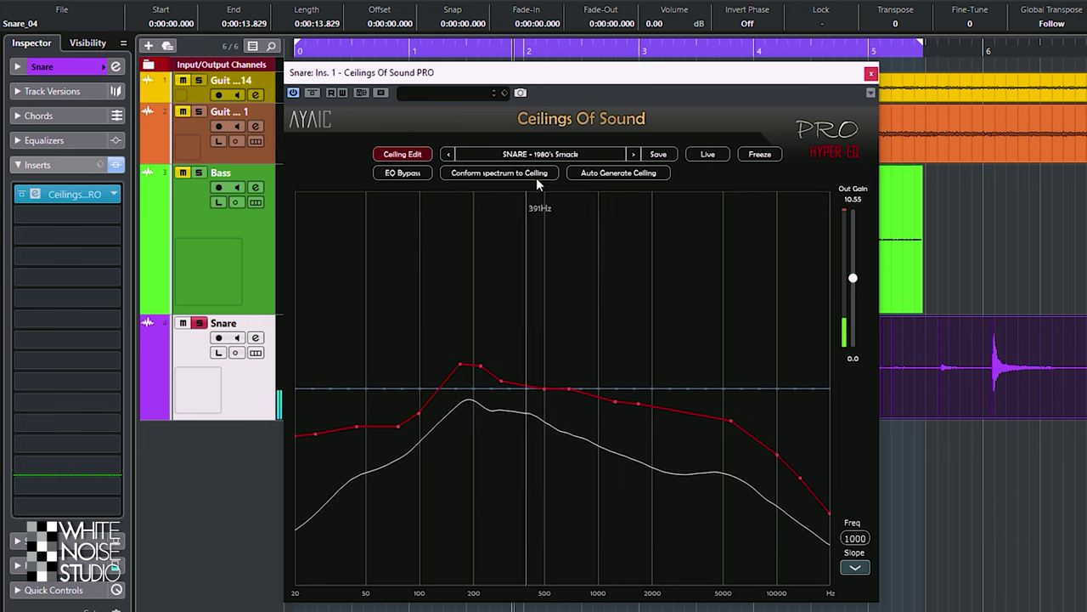
Conform the snare's spectrum in turn to the ceiling presets SNARE - 1980's Smack, 1990's Smack-n-Slap and 808.
click(518, 174)
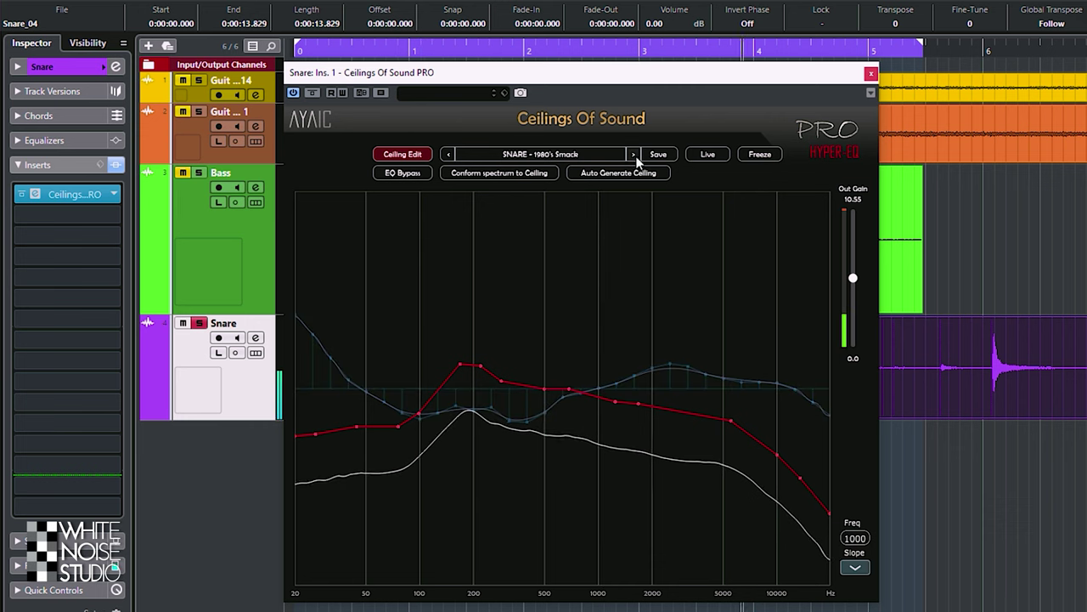
click(634, 157)
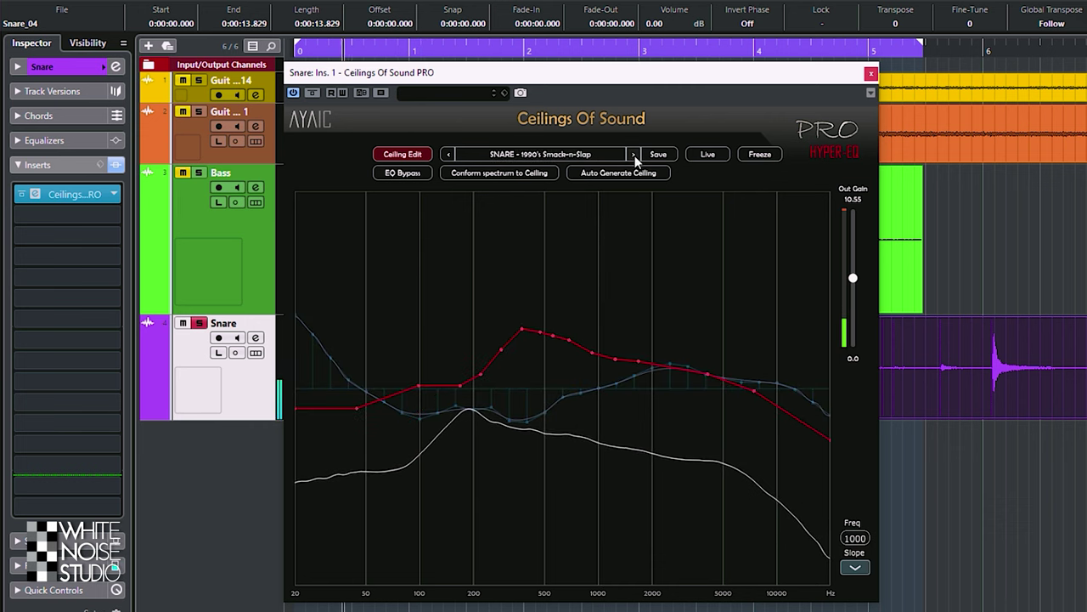
click(535, 174)
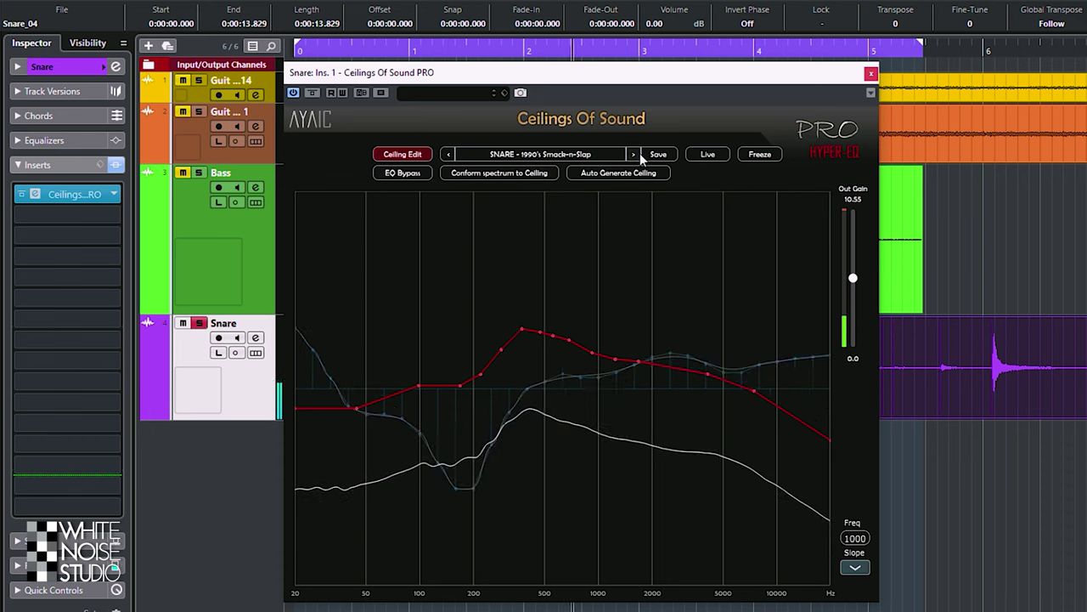
click(633, 157)
click(534, 175)
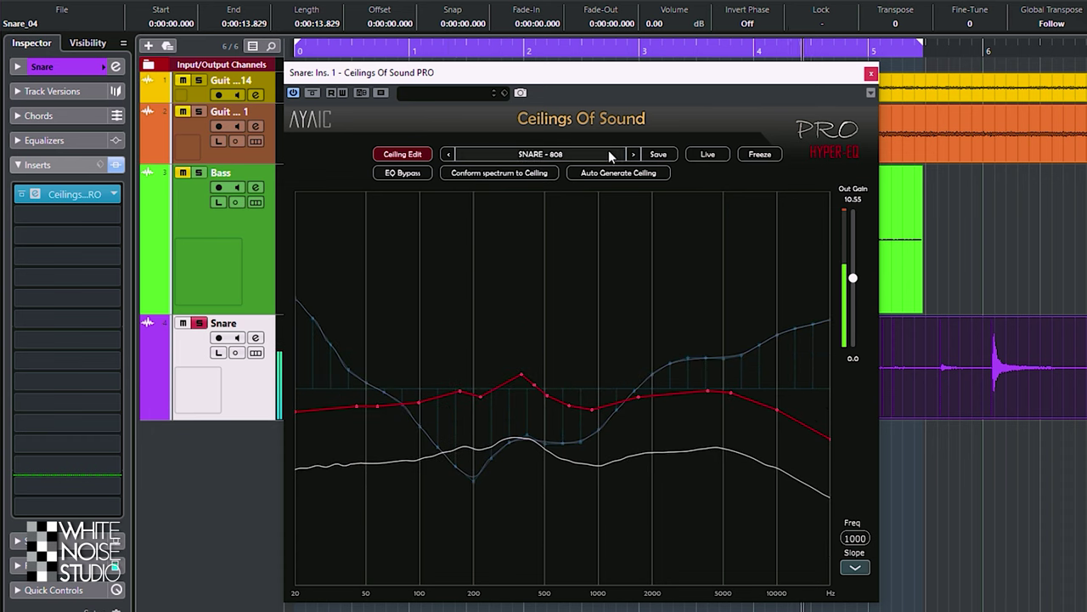
Conform the snare's spectrum in turn to the ceiling presets SNARE - 909, Basic Snr Bottom and Blues Man.
click(633, 157)
click(535, 174)
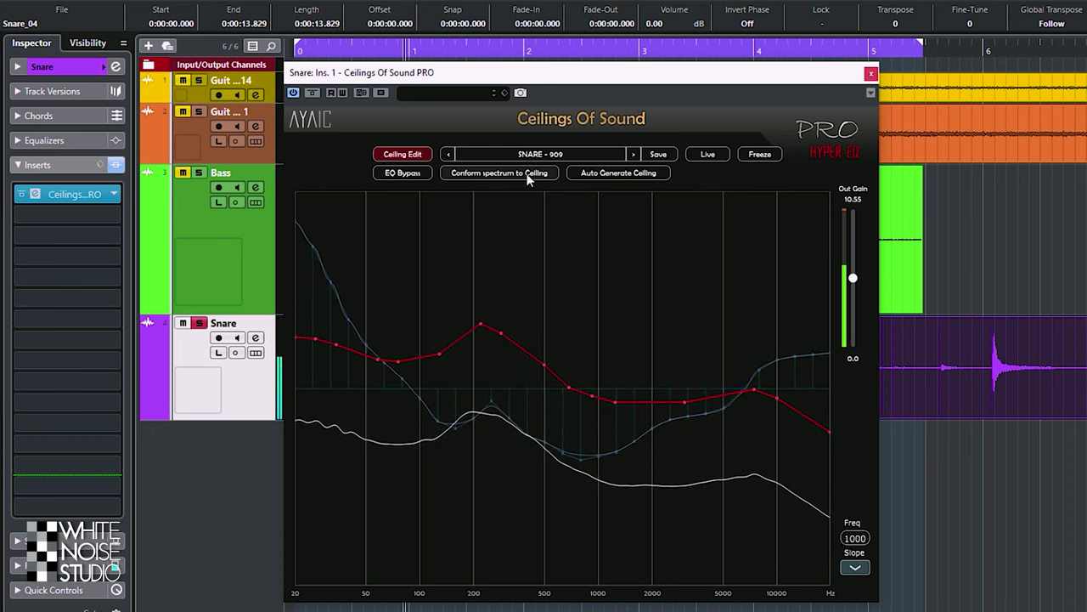
click(633, 155)
click(534, 175)
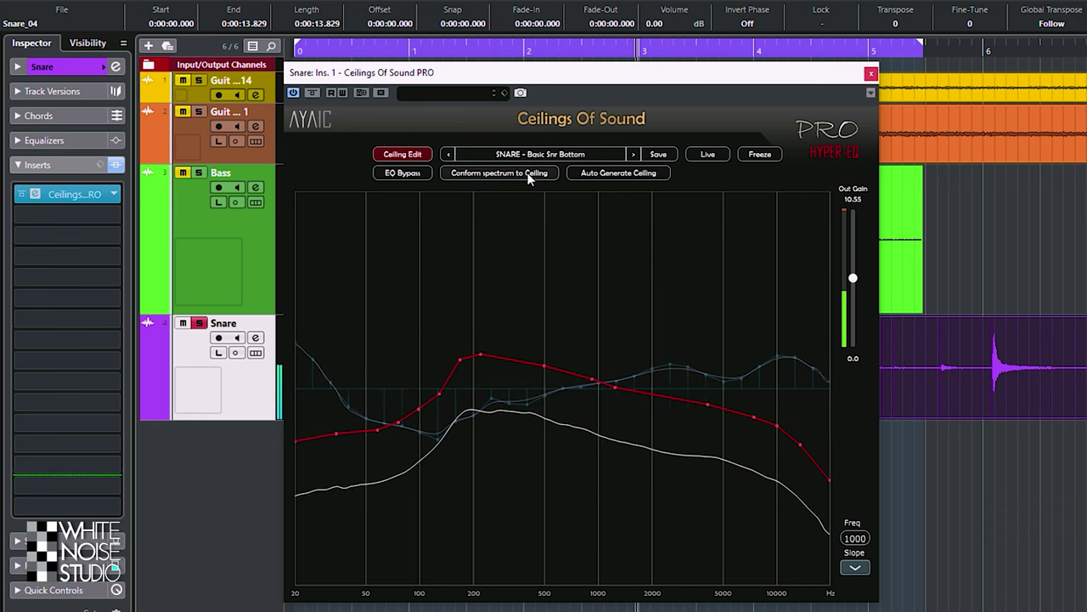
click(633, 154)
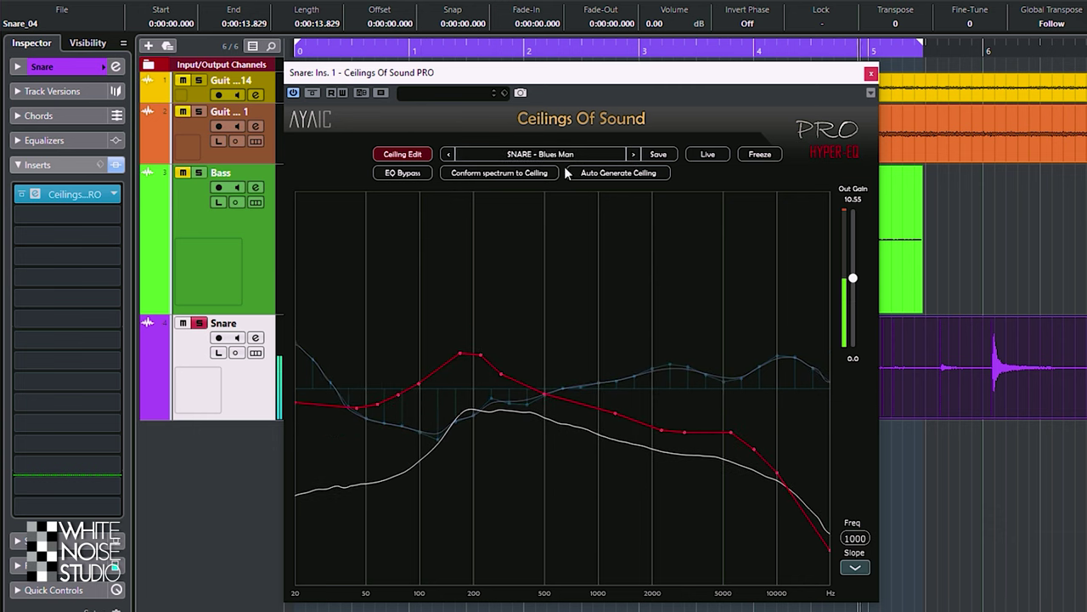
click(520, 174)
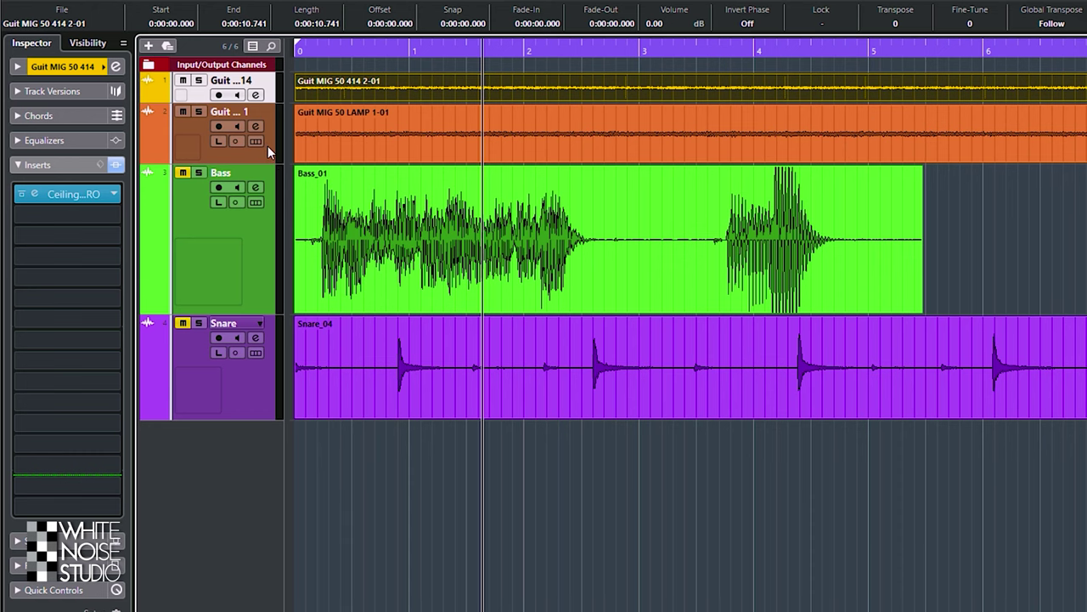
Play the Guit MIG 50 LAMP 1 track and auto-generate a ceiling from it in its Ceilings Of Sound PRO insert.
click(330, 135)
click(338, 89)
click(337, 121)
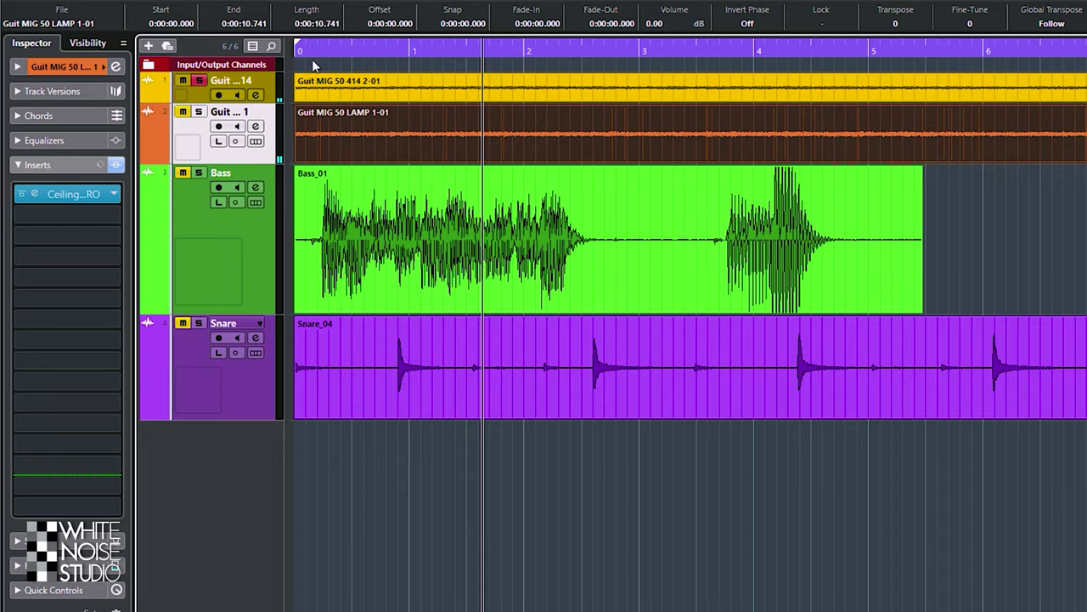
drag(312, 59, 229, 43)
key(space)
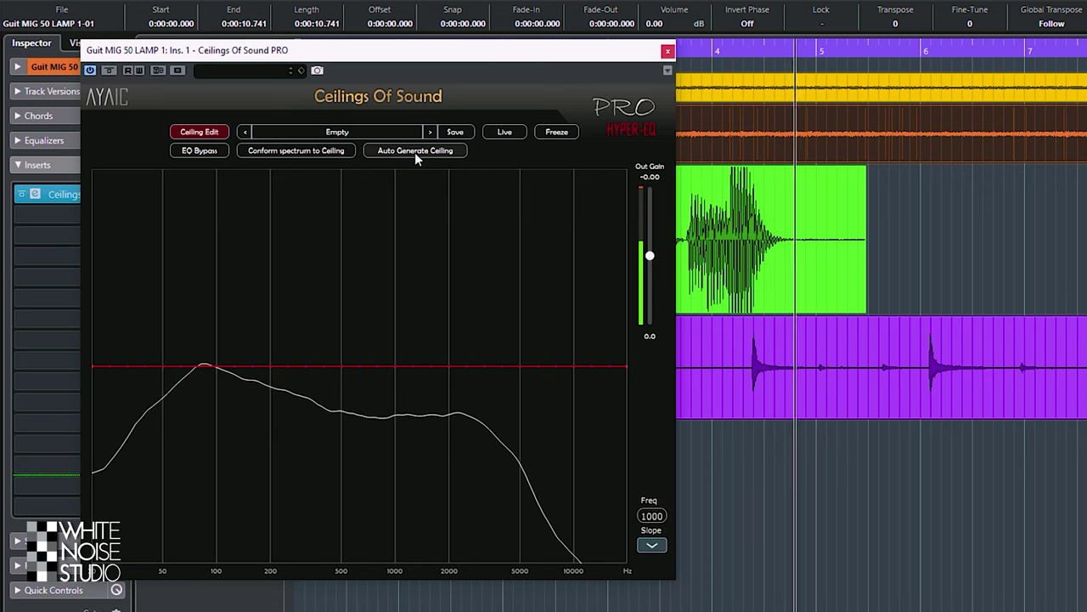
click(414, 152)
Save the LAMP guitar's generated ceiling as a preset named "guitar test".
click(455, 132)
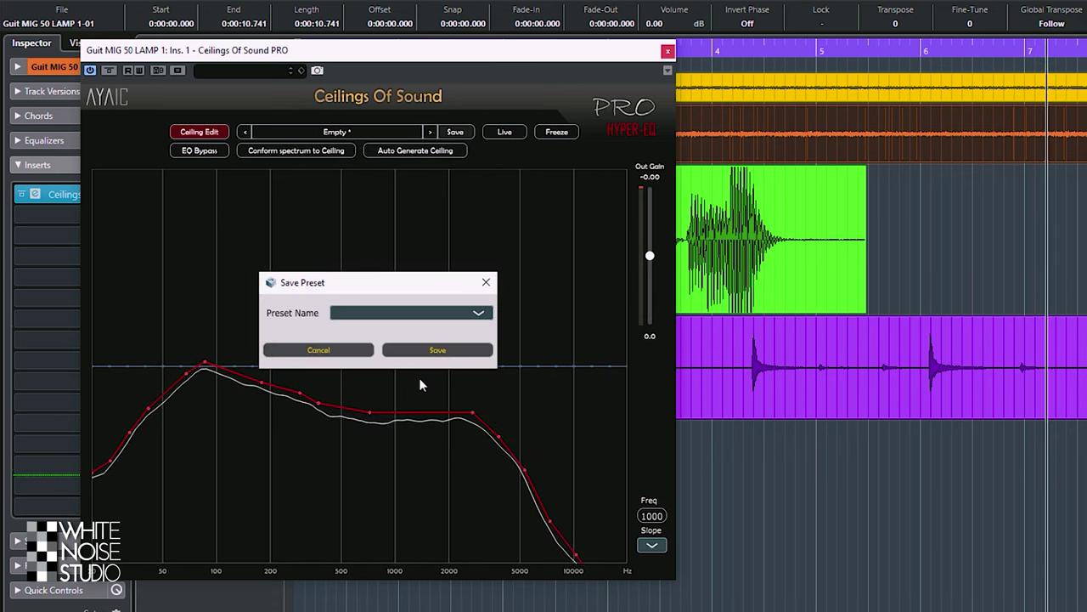
click(369, 314)
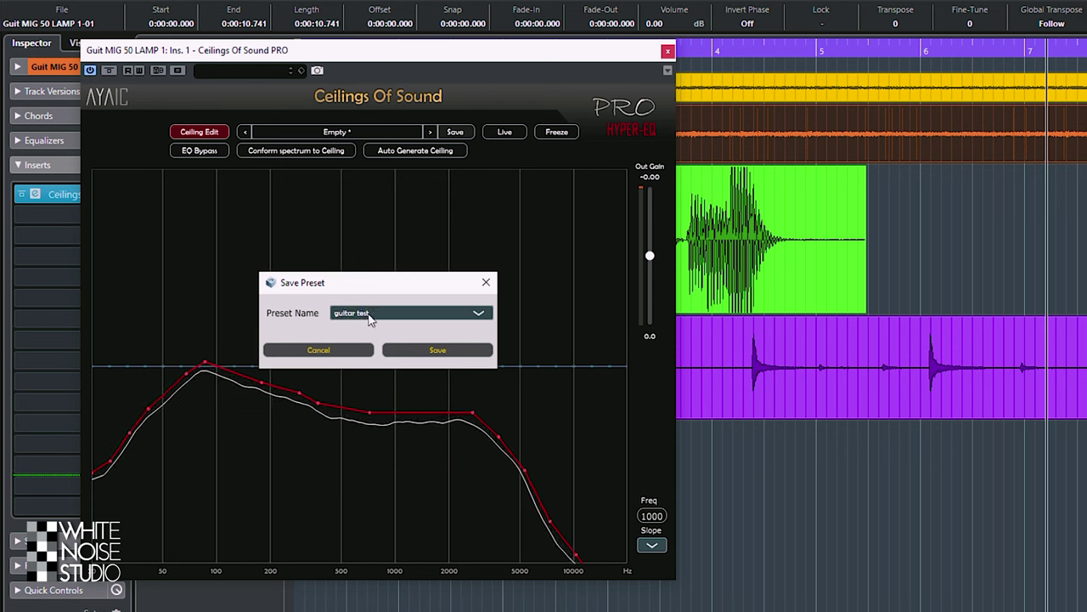
click(432, 349)
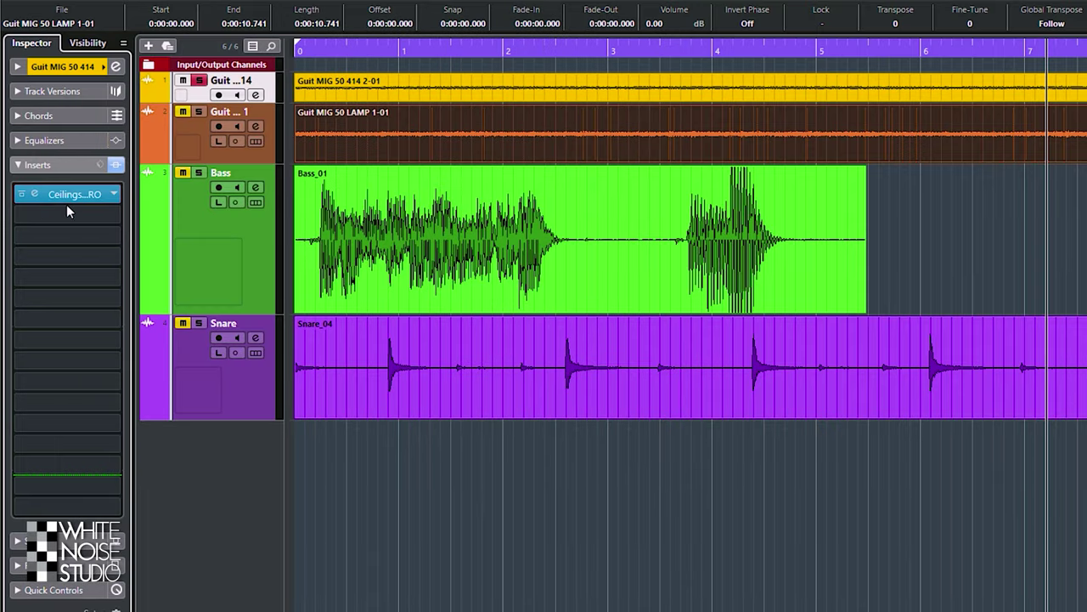
Load the "guitar test" preset in the Guit MIG 50 414 track's Ceilings Of Sound PRO insert and conform the spectrum to its ceiling.
click(35, 194)
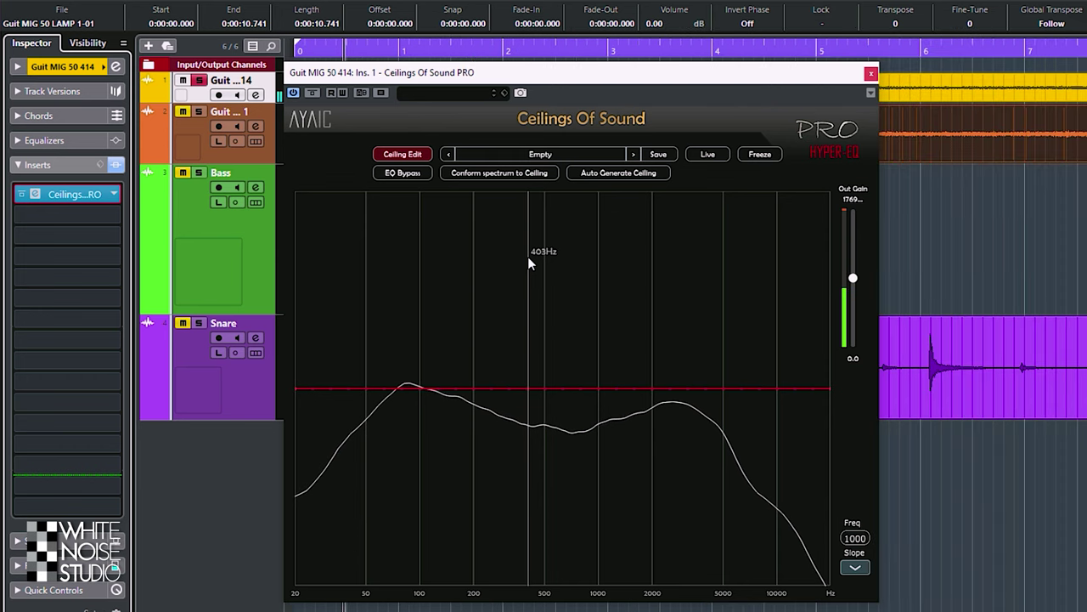
click(532, 152)
click(510, 208)
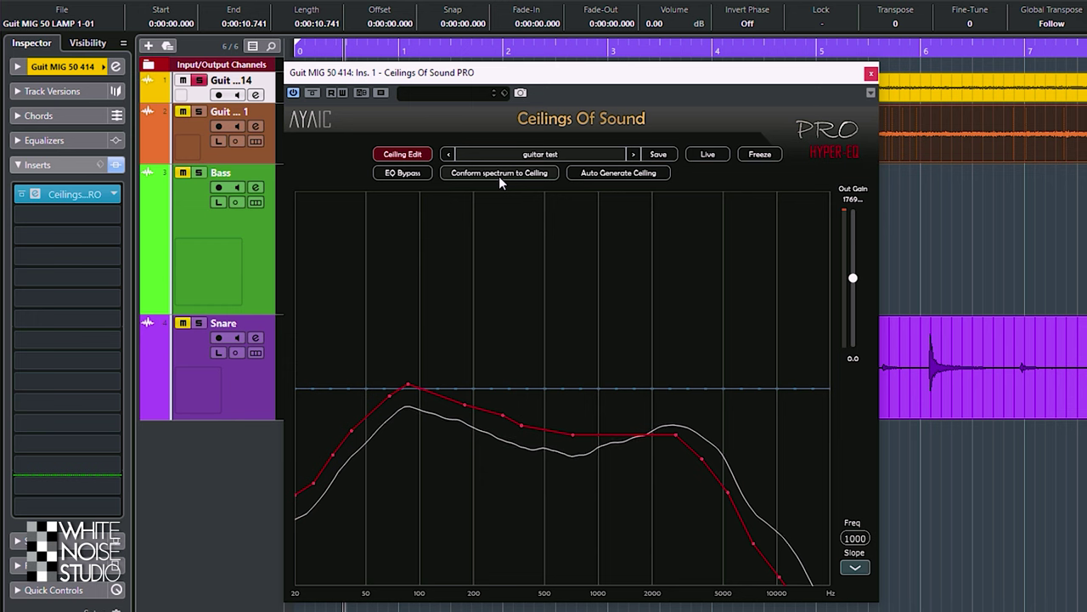
click(500, 176)
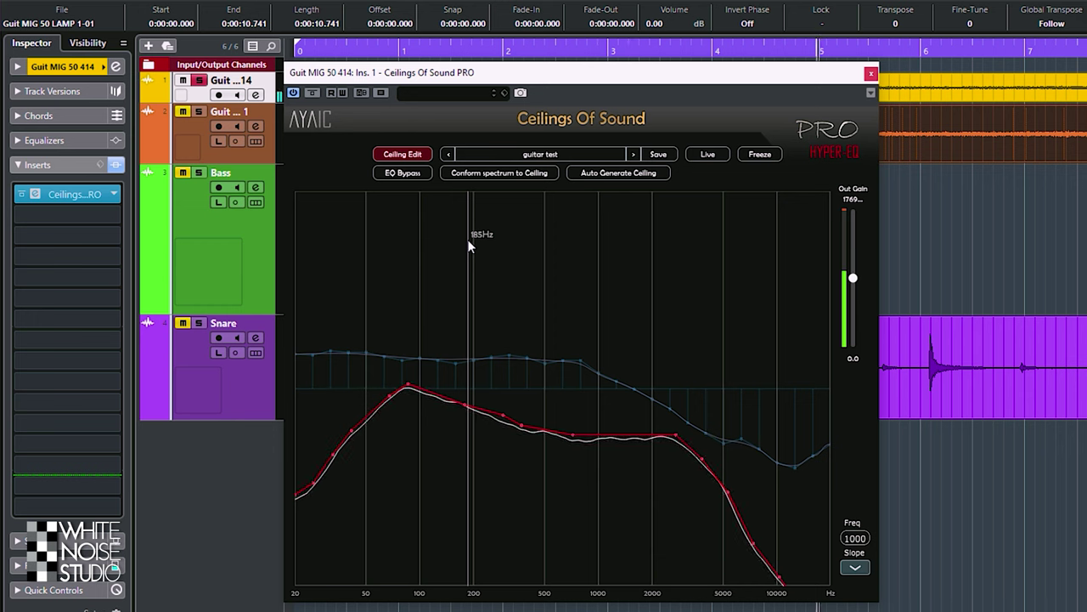
Compare the conformed 414 guitar with its EQ bypassed and against the LAMP guitar by toggling the 414 track's solo.
click(416, 175)
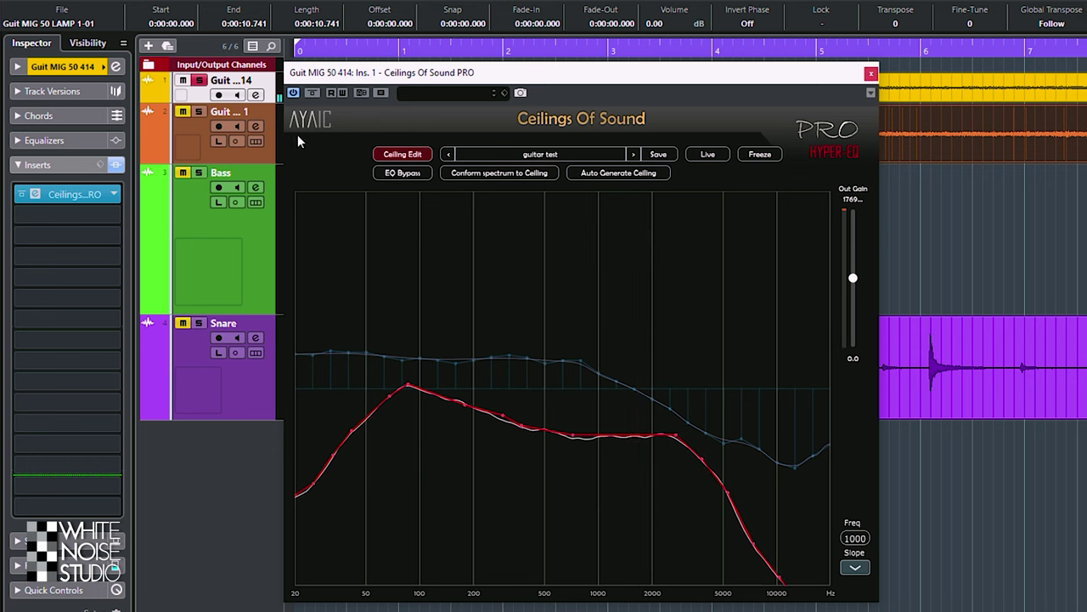
click(198, 80)
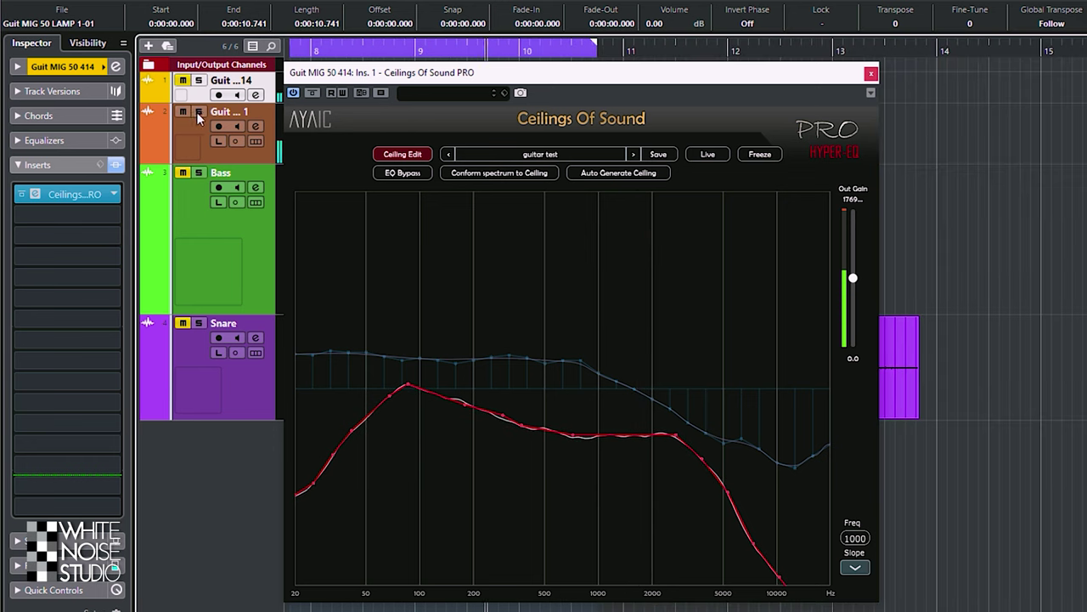
click(198, 80)
click(182, 82)
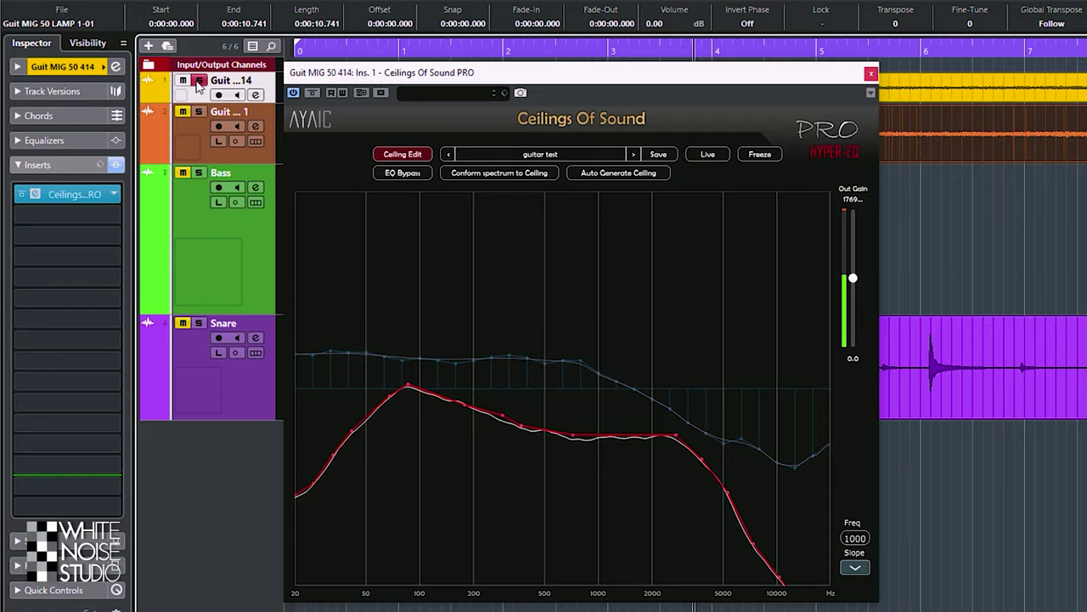
Set the 414 guitar insert's output gain to 2.0 while toggling the track's solo to match its level with the LAMP guitar.
drag(854, 281, 853, 272)
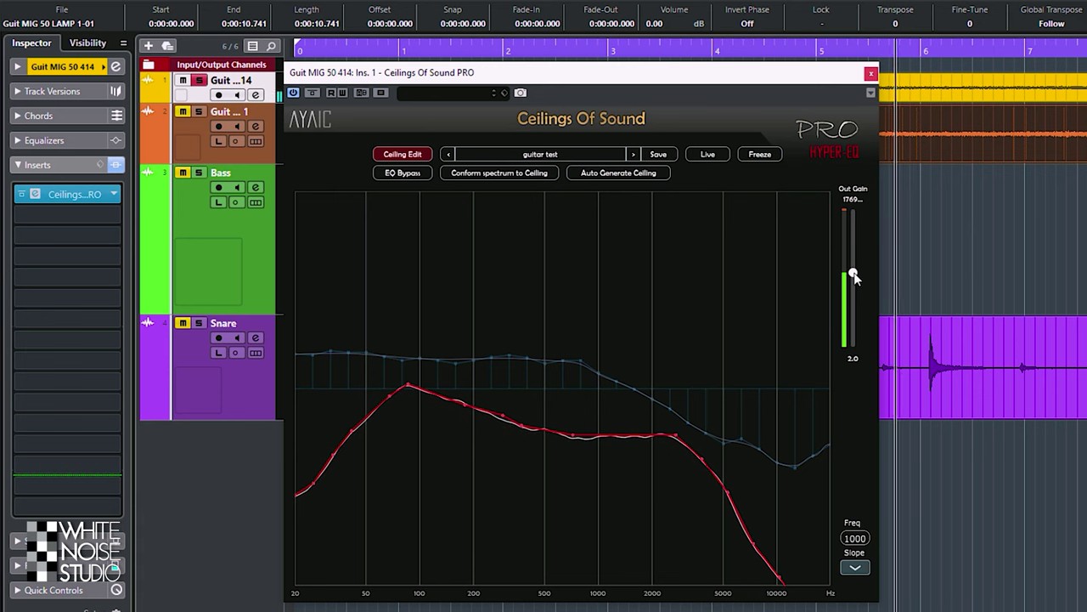
click(198, 80)
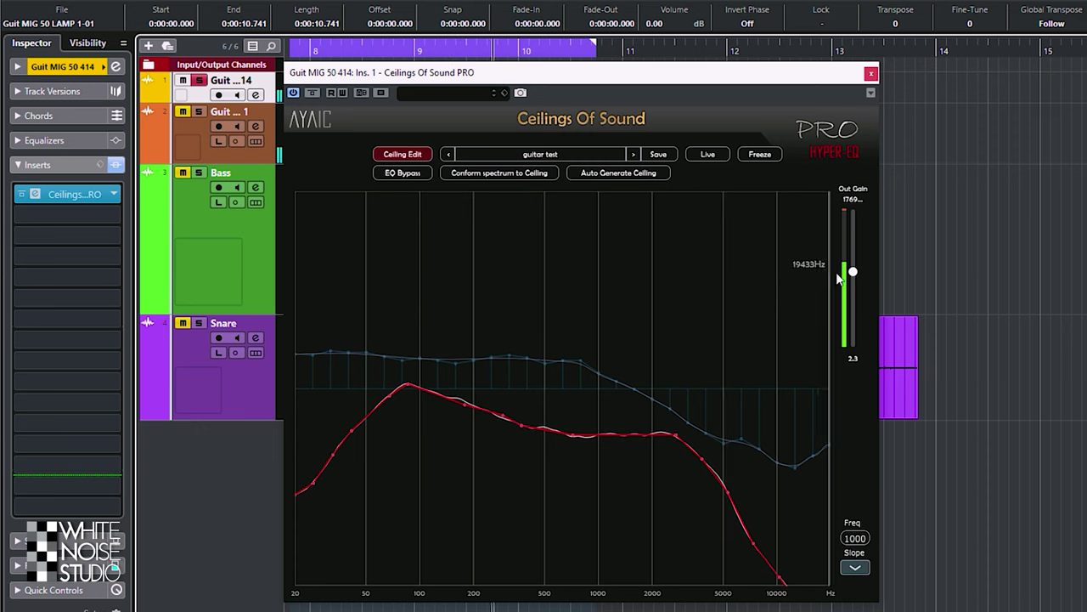
drag(855, 272, 854, 274)
click(200, 81)
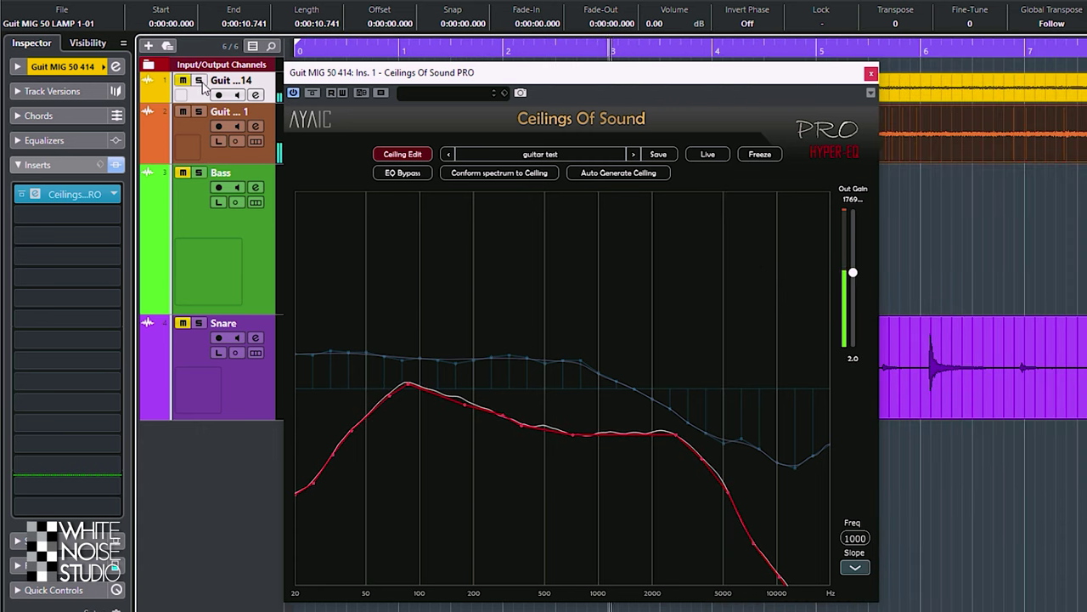